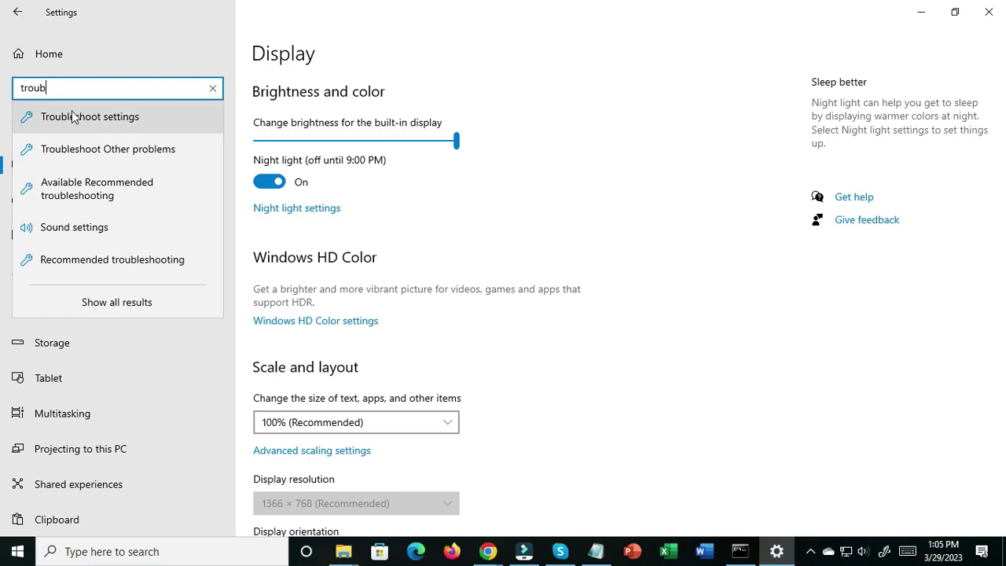
- Open the Troubleshoot settings and bring up the list of additional troubleshooters
{"action": "left_click", "coordinate": [75, 117]}
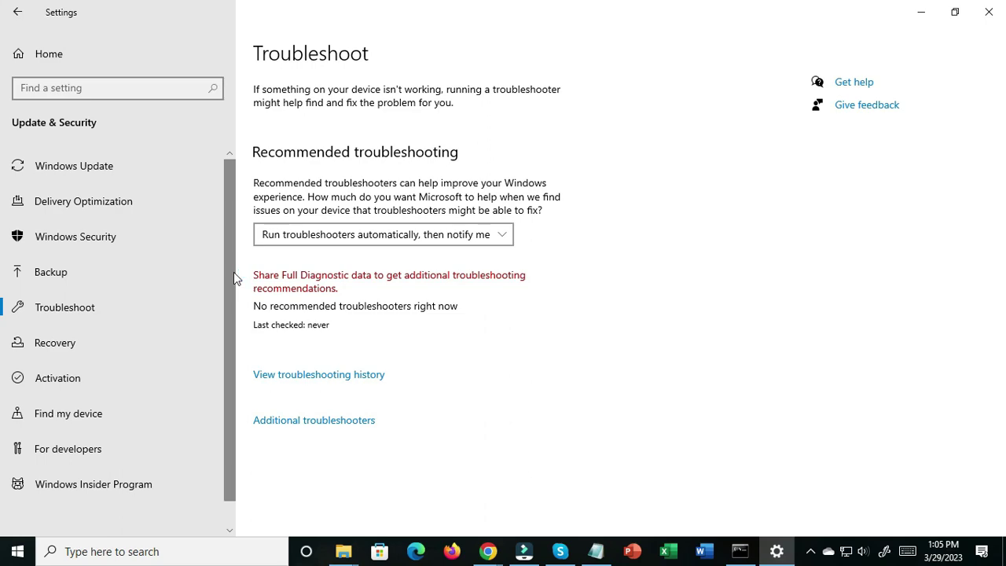
{"action": "left_click", "coordinate": [291, 411]}
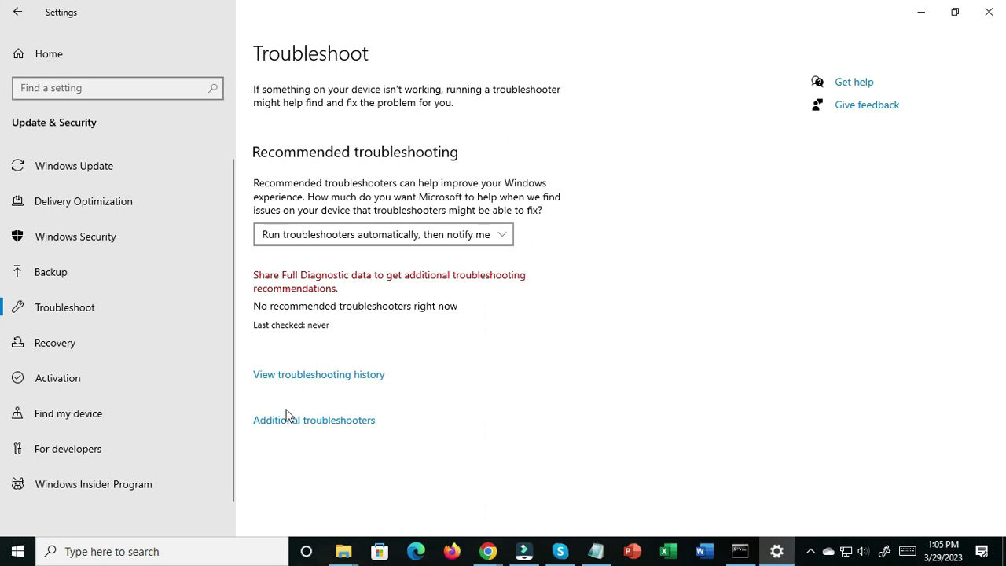
{"action": "left_click", "coordinate": [298, 420]}
{"action": "left_click", "coordinate": [299, 423]}
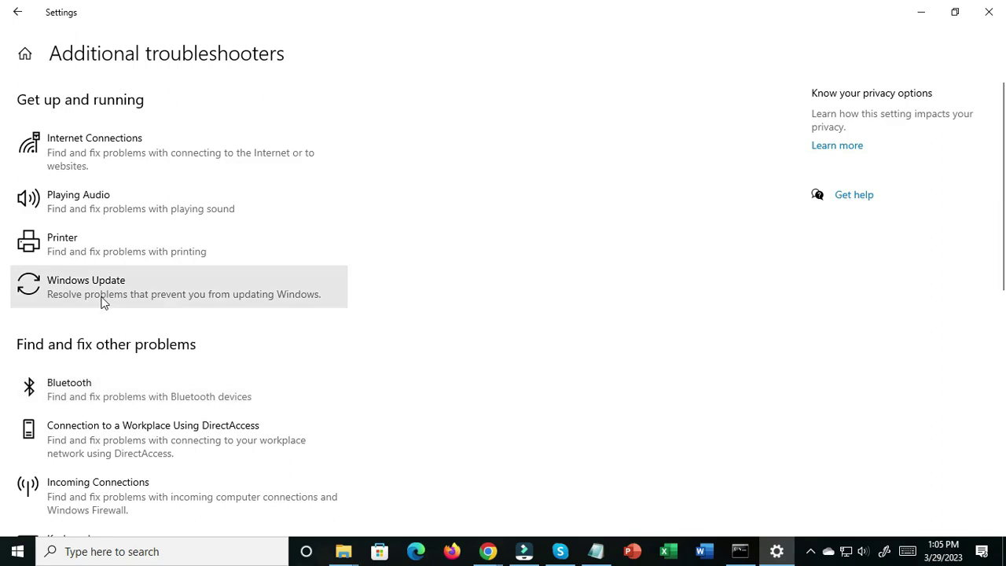
- Run the Windows Store Apps troubleshooter from the other problems list
{"action": "scroll", "coordinate": [101, 299], "scroll_direction": "down", "scroll_amount": 2}
{"action": "scroll", "coordinate": [101, 299], "scroll_direction": "down", "scroll_amount": 6}
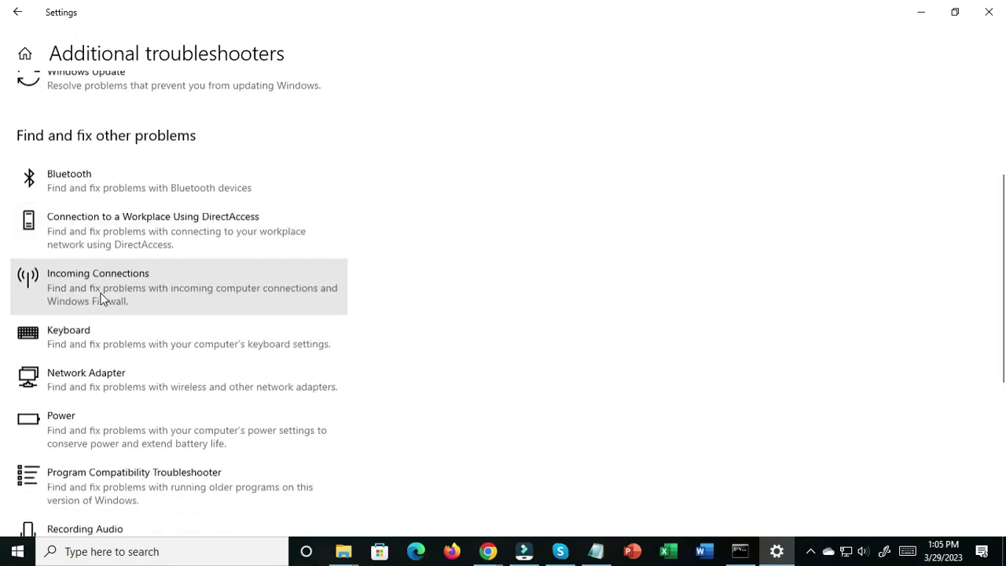
{"action": "scroll", "coordinate": [101, 299], "scroll_direction": "down", "scroll_amount": 7}
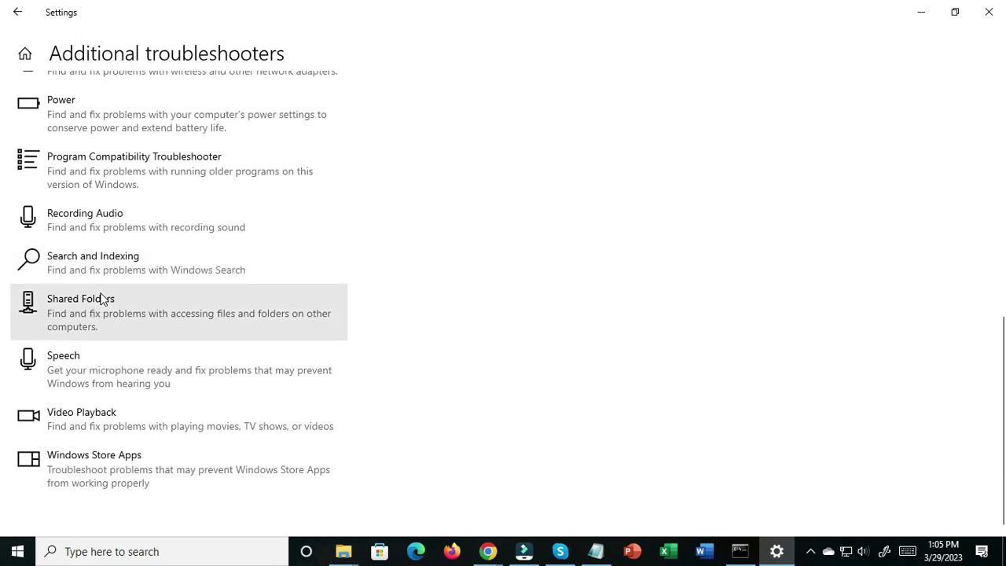
{"action": "left_click", "coordinate": [114, 468]}
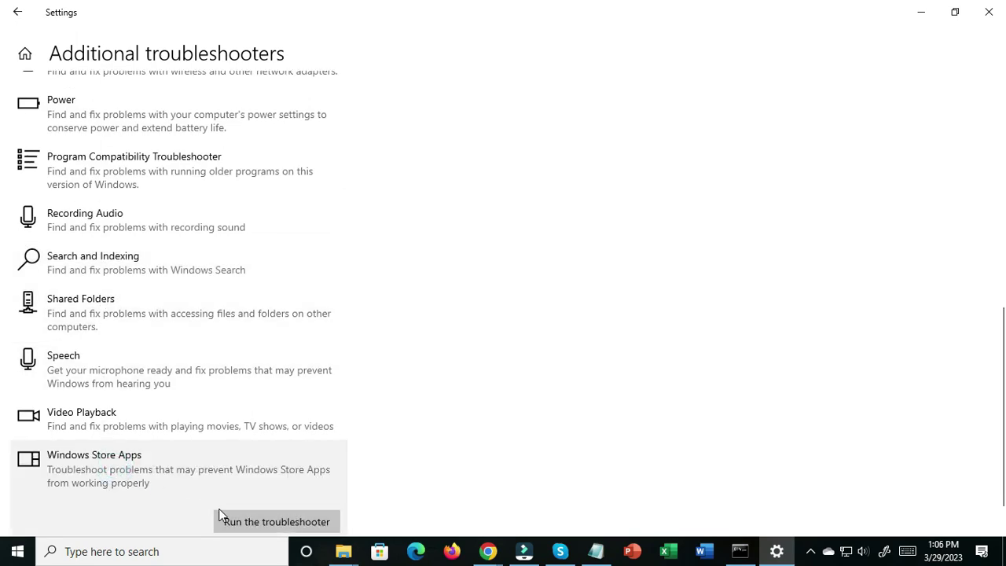
{"action": "scroll", "coordinate": [220, 514], "scroll_direction": "down", "scroll_amount": 2}
{"action": "left_click", "coordinate": [260, 481]}
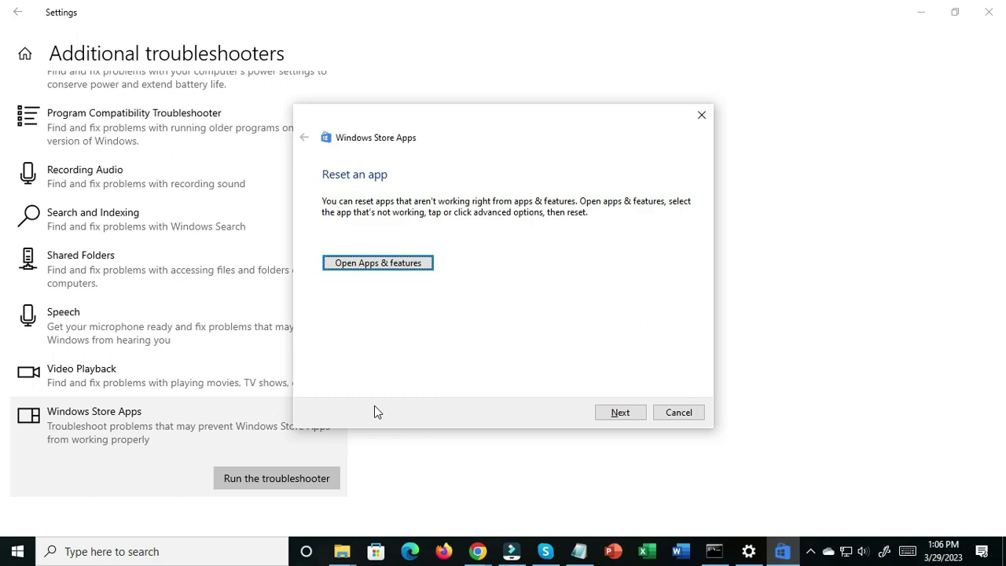
- Continue past the app reset suggestion to complete the troubleshooter, and close it along with the Settings window
{"action": "left_click", "coordinate": [608, 413]}
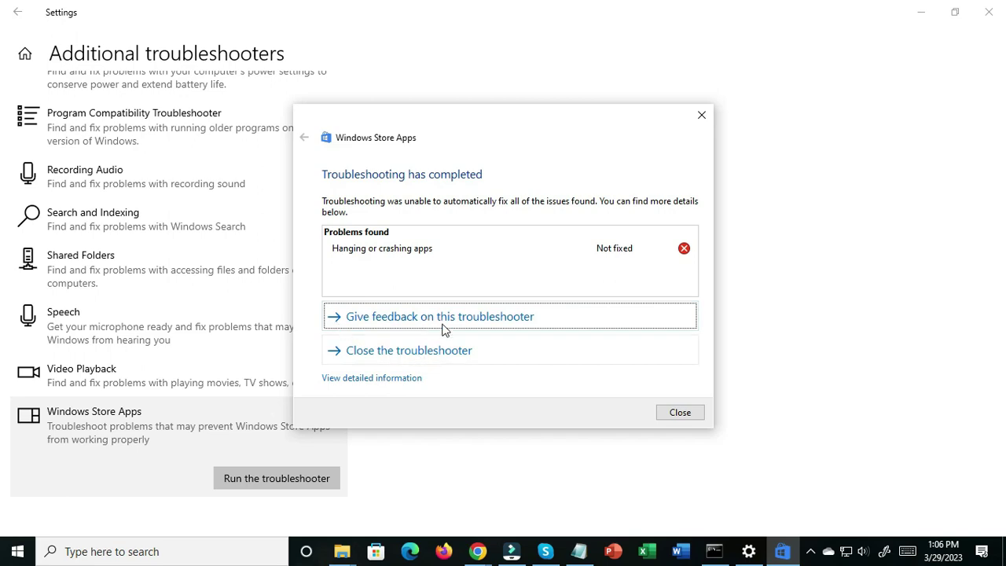
{"action": "left_click", "coordinate": [681, 414]}
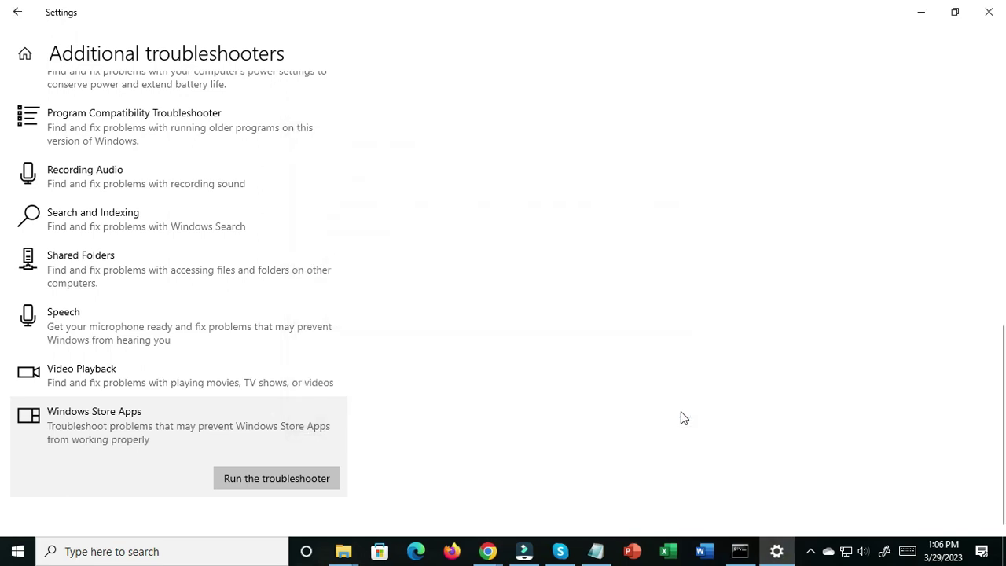
{"action": "left_click", "coordinate": [979, 9]}
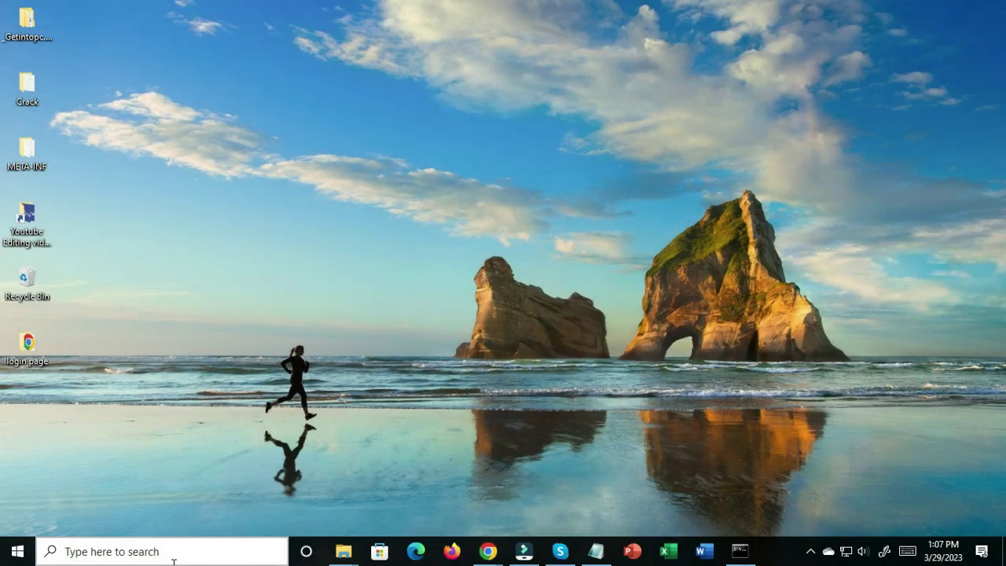
- Find and open Settings through Windows search and go to the Apps & features page
{"action": "left_click", "coordinate": [173, 555]}
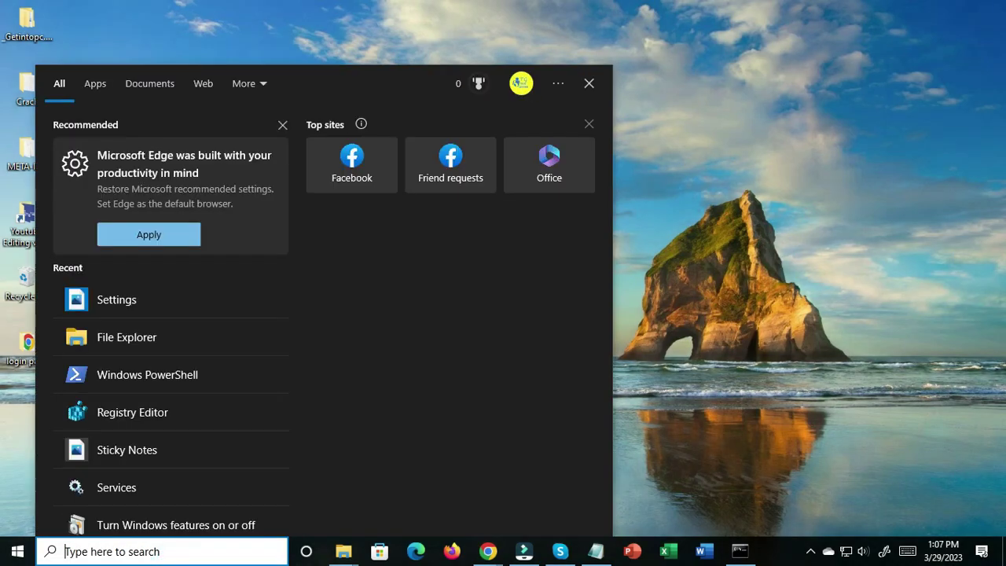
{"action": "type", "text": "se"}
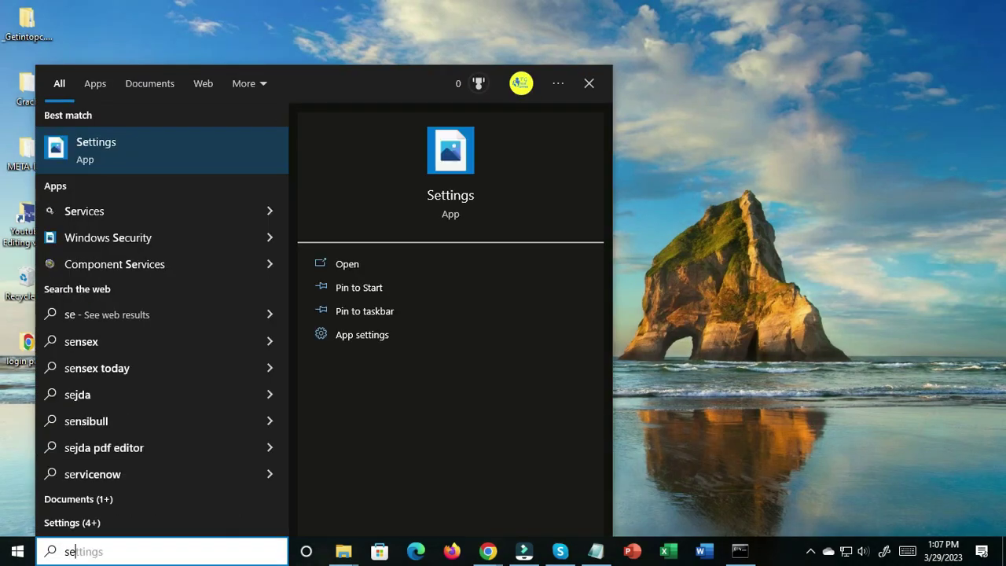
{"action": "key", "text": "Return"}
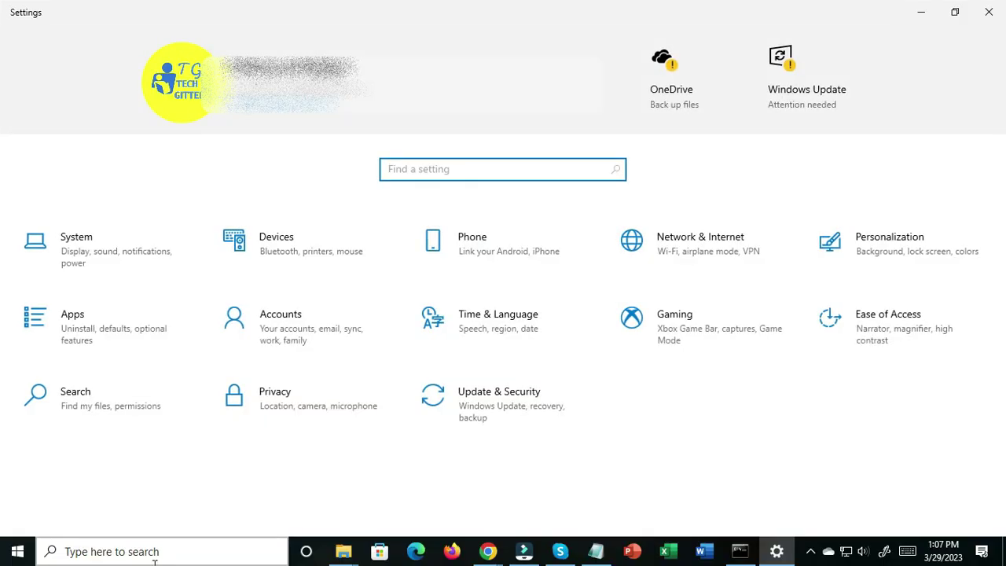
{"action": "left_click", "coordinate": [86, 328]}
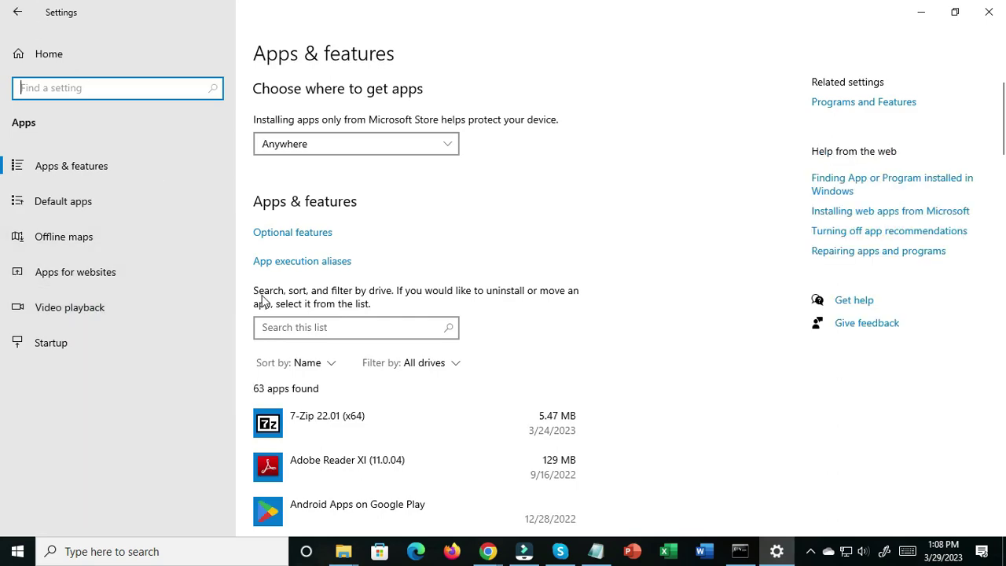
- Filter the installed apps list by "Microsoft st" and open the advanced options of Microsoft Store
{"action": "left_click", "coordinate": [312, 331]}
{"action": "left_click", "coordinate": [312, 331]}
{"action": "type", "text": "m"}
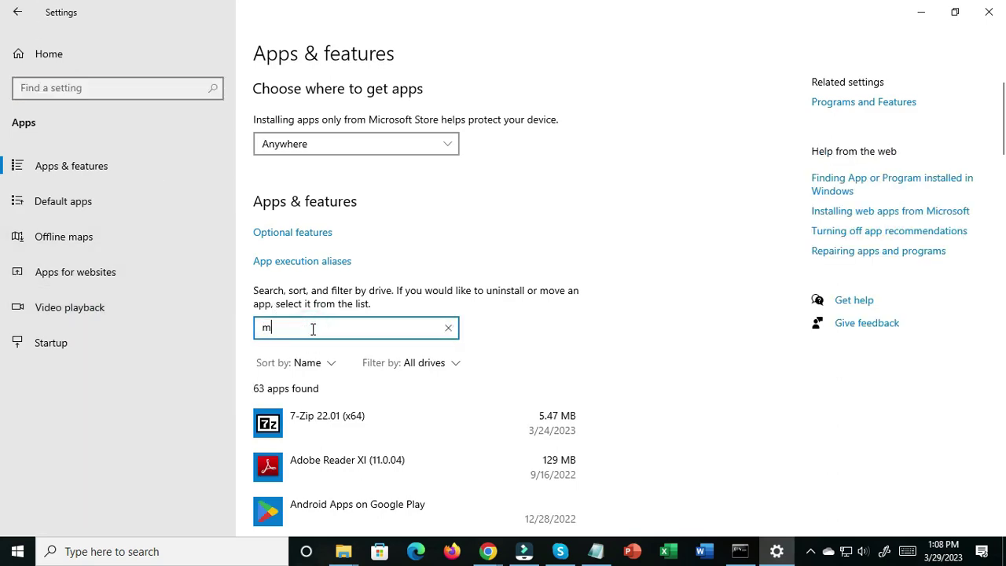
{"action": "type", "text": "icro"}
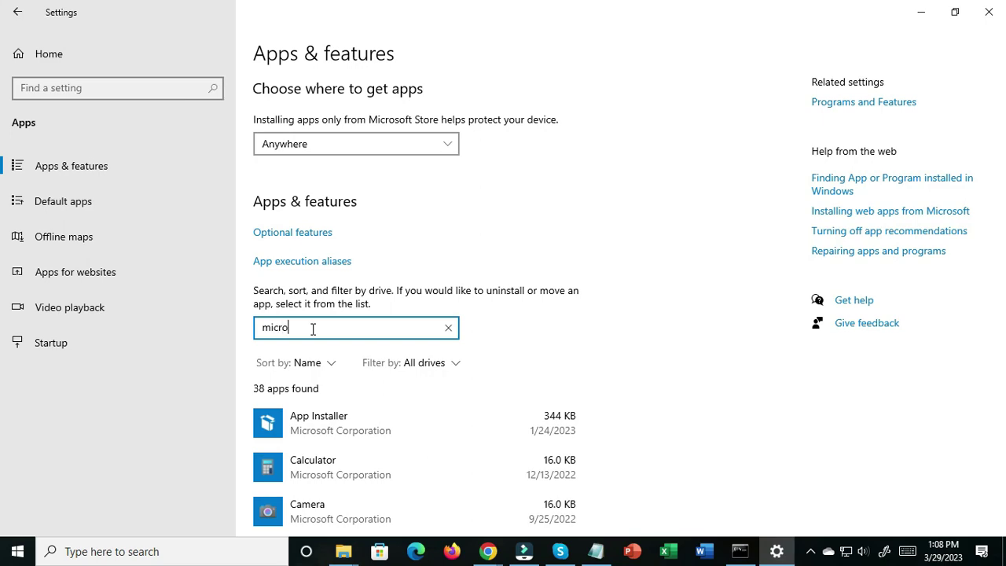
{"action": "type", "text": "soft"}
{"action": "type", "text": "st"}
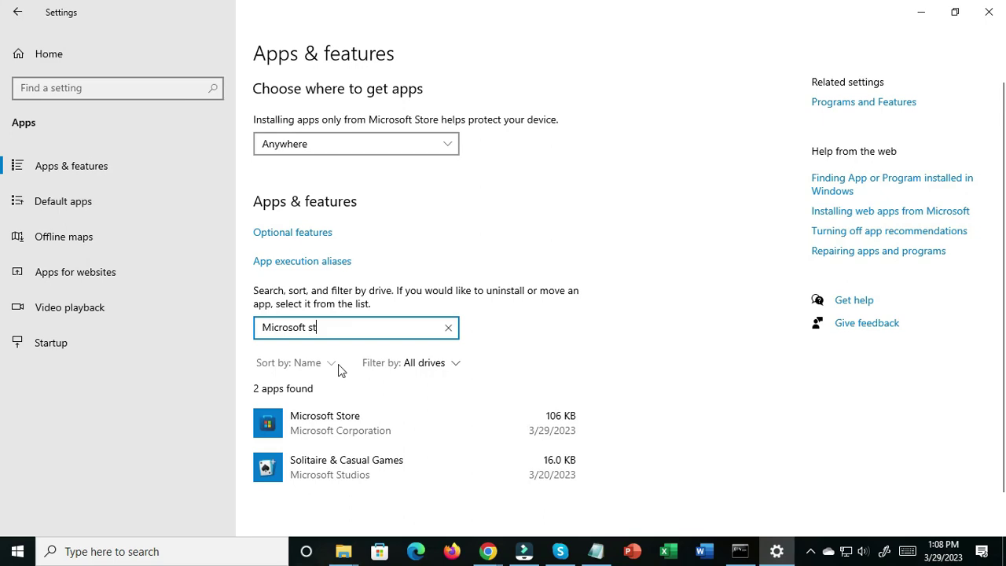
{"action": "left_click", "coordinate": [363, 406]}
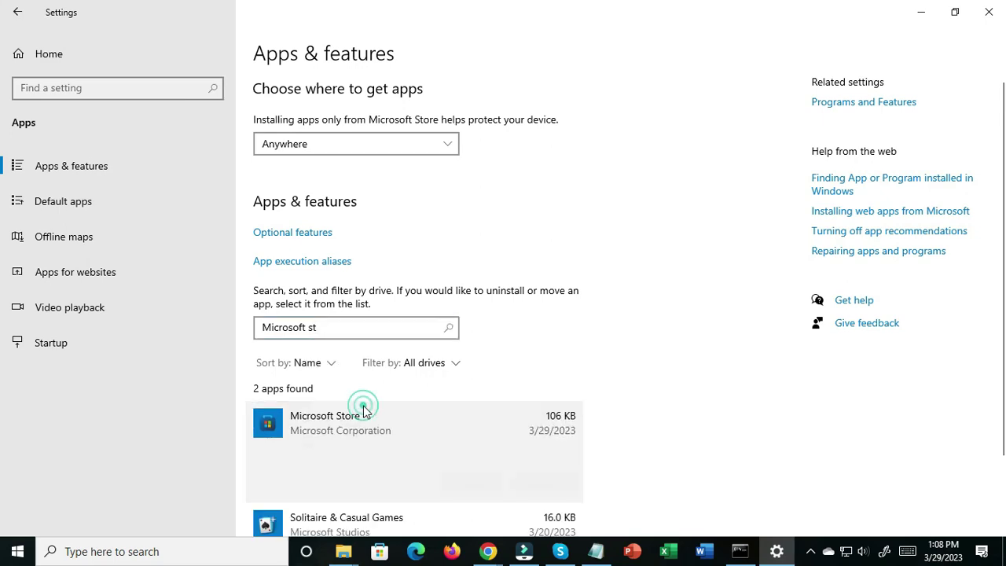
{"action": "left_click", "coordinate": [312, 446]}
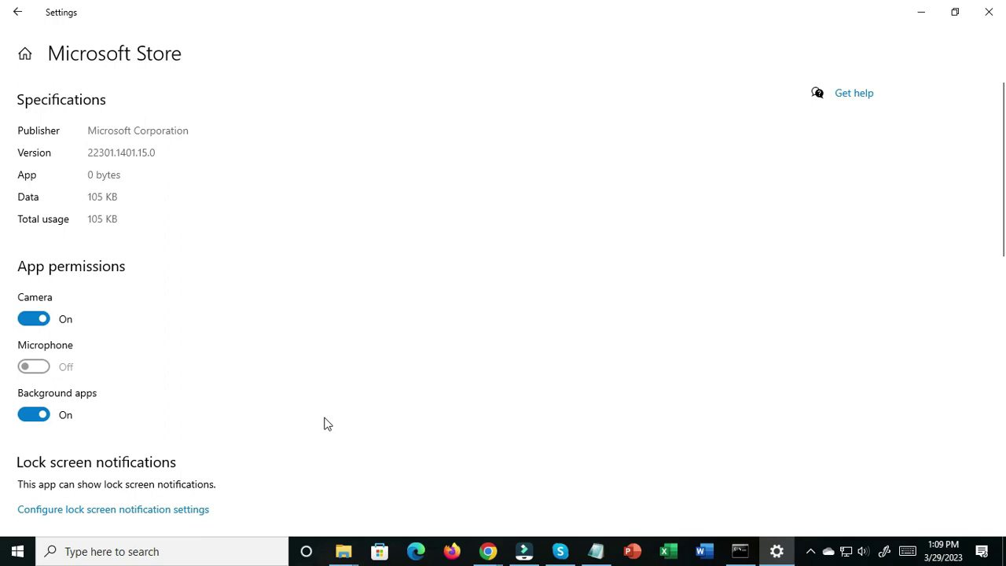
- Reset the Microsoft Store app, confirming the deletion of its data, and close Settings
{"action": "scroll", "coordinate": [78, 339], "scroll_direction": "down", "scroll_amount": 3}
{"action": "scroll", "coordinate": [34, 330], "scroll_direction": "down", "scroll_amount": 4}
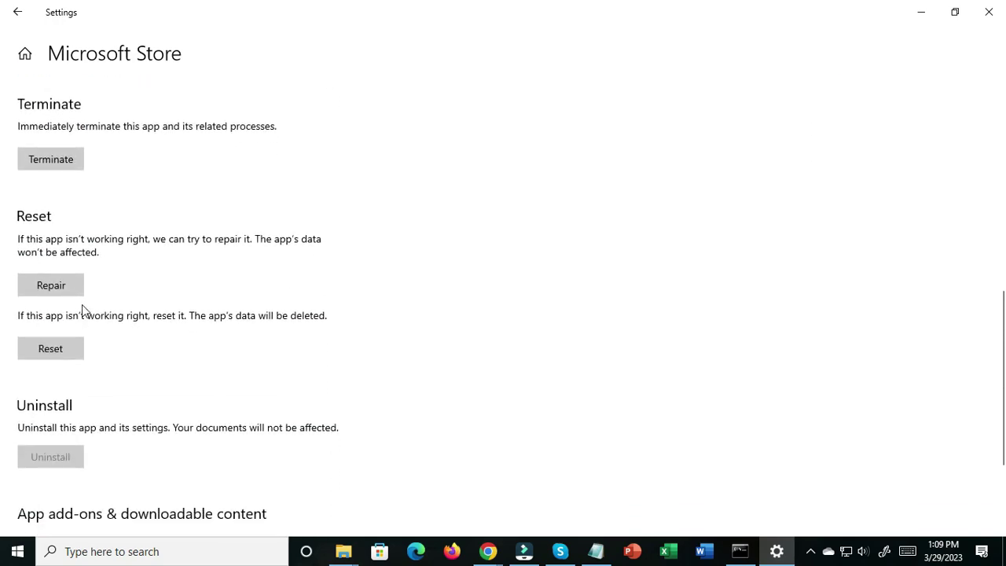
{"action": "left_click", "coordinate": [47, 353]}
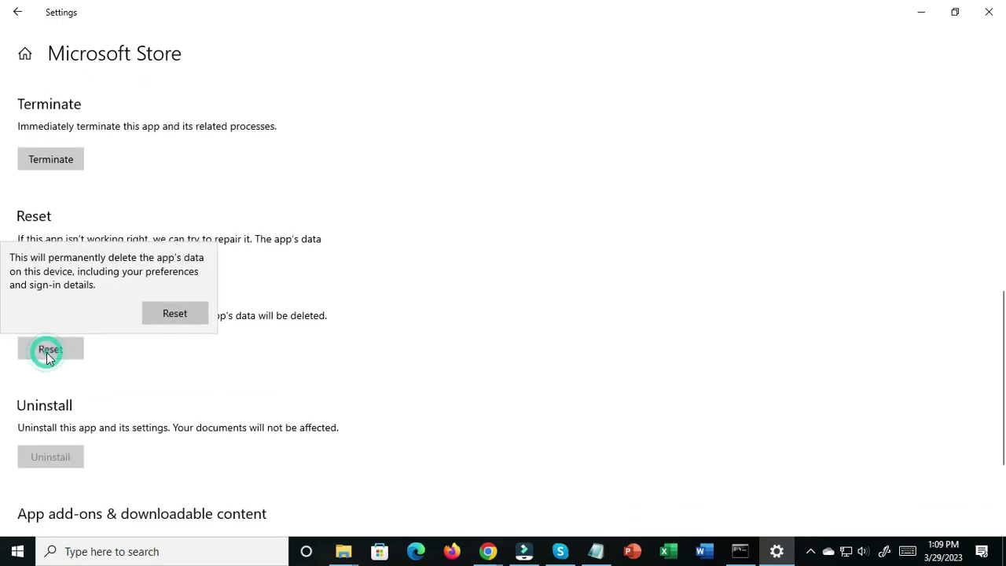
{"action": "left_click", "coordinate": [178, 311]}
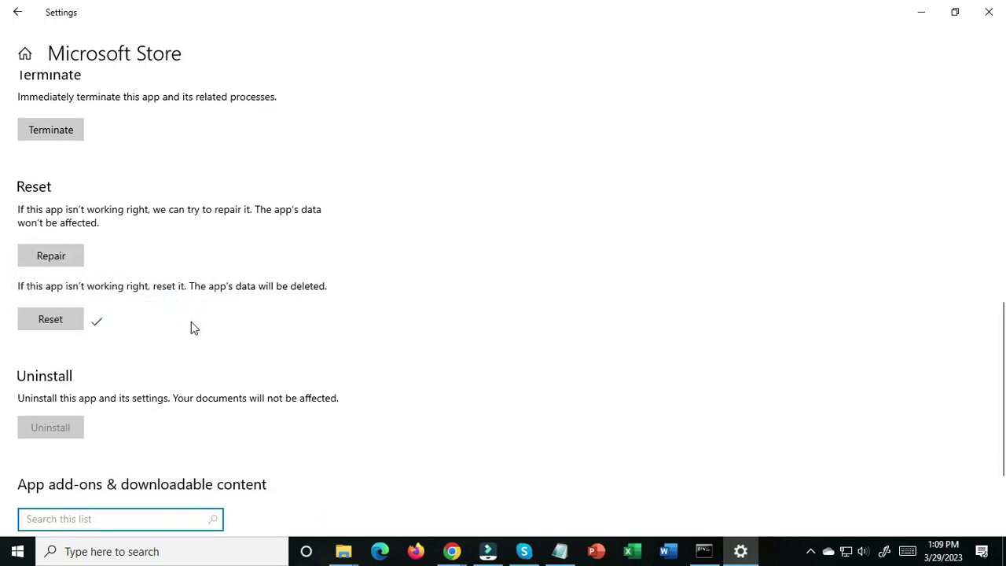
{"action": "left_click", "coordinate": [989, 12]}
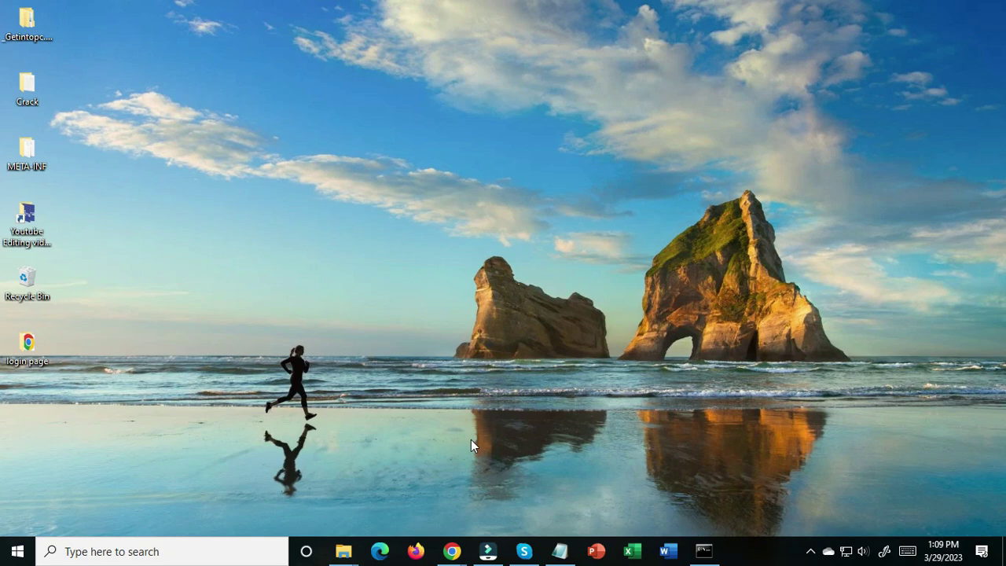
- Search Windows for "store" and open the app settings of Microsoft Store
{"action": "left_click", "coordinate": [114, 552]}
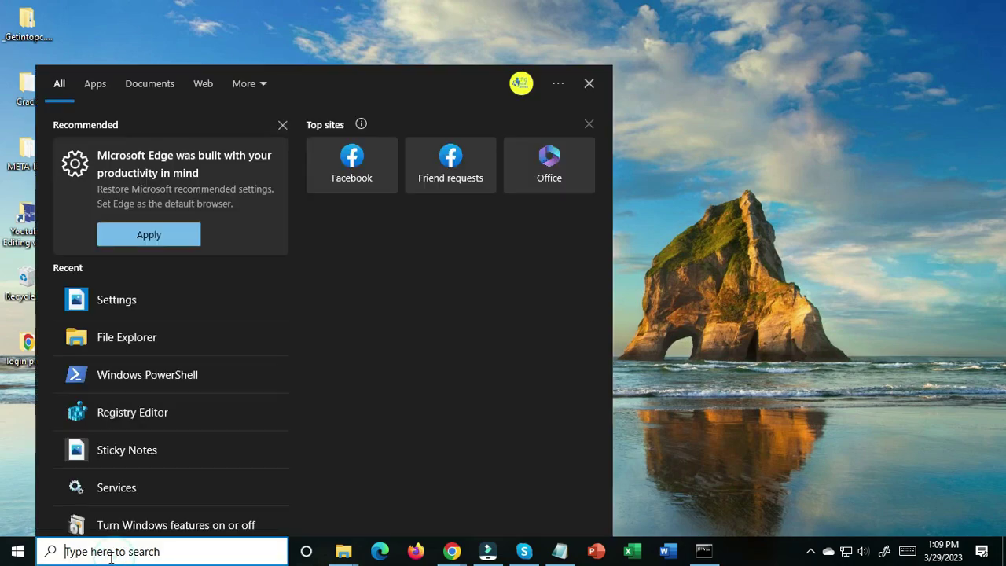
{"action": "type", "text": "store"}
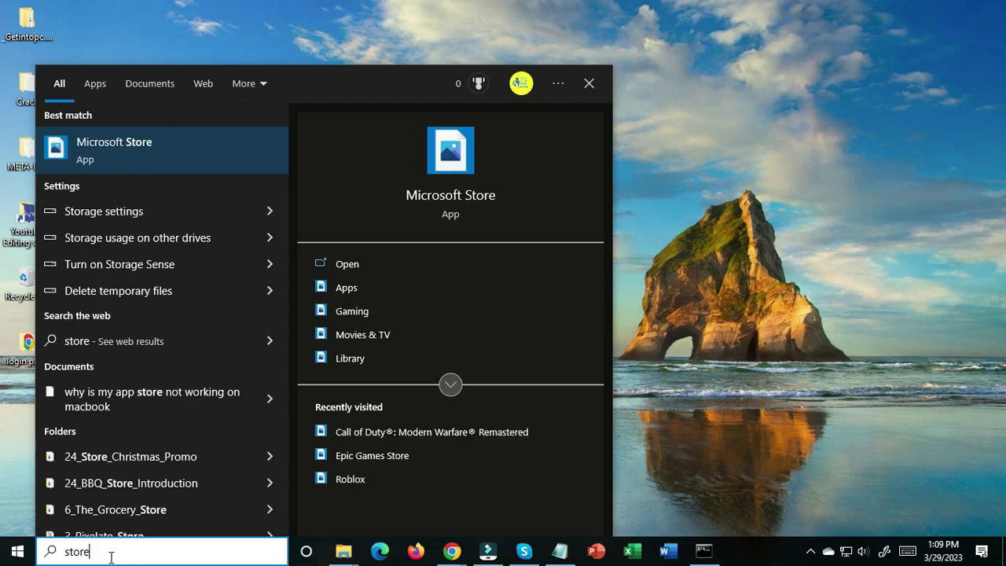
{"action": "right_click", "coordinate": [112, 143]}
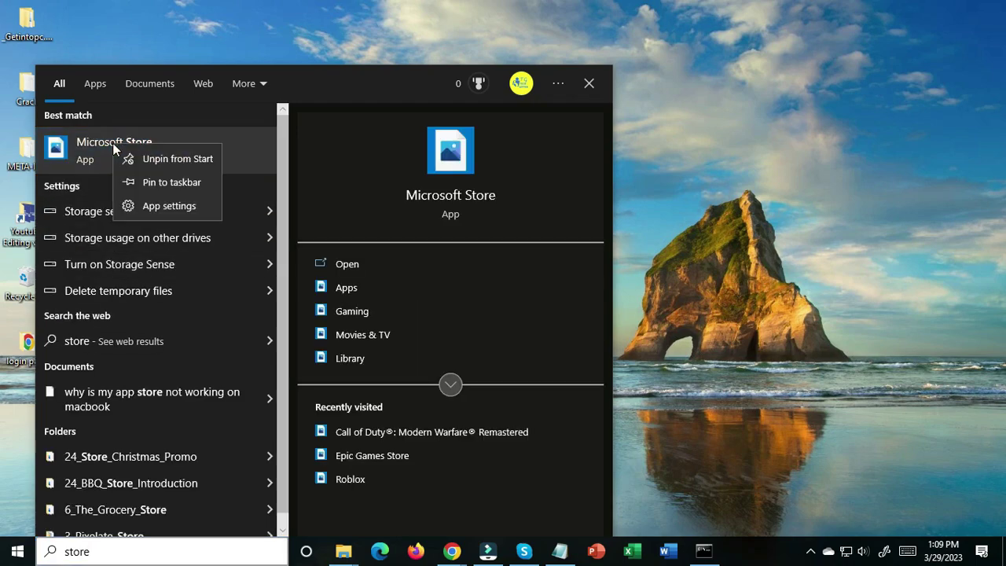
{"action": "left_click", "coordinate": [145, 206]}
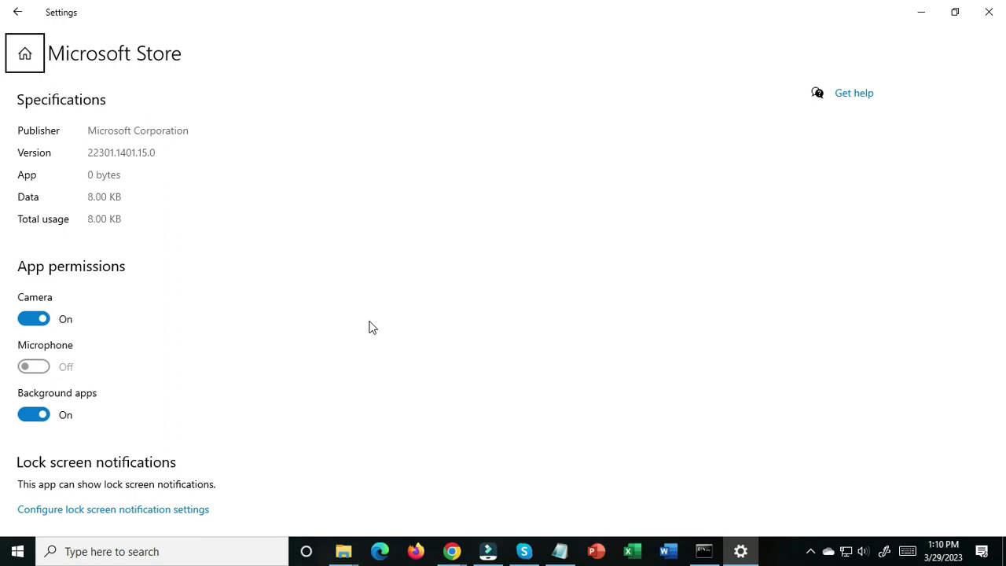
- Reset Microsoft Store again from its app settings, confirm the data deletion, and close the window
{"action": "scroll", "coordinate": [76, 224], "scroll_direction": "down", "scroll_amount": 5}
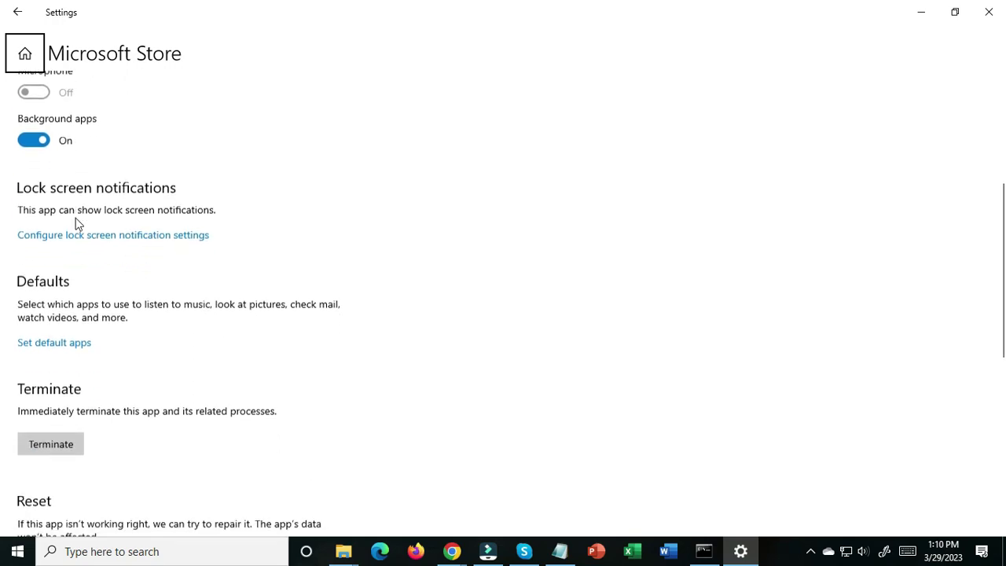
{"action": "scroll", "coordinate": [82, 248], "scroll_direction": "down", "scroll_amount": 4}
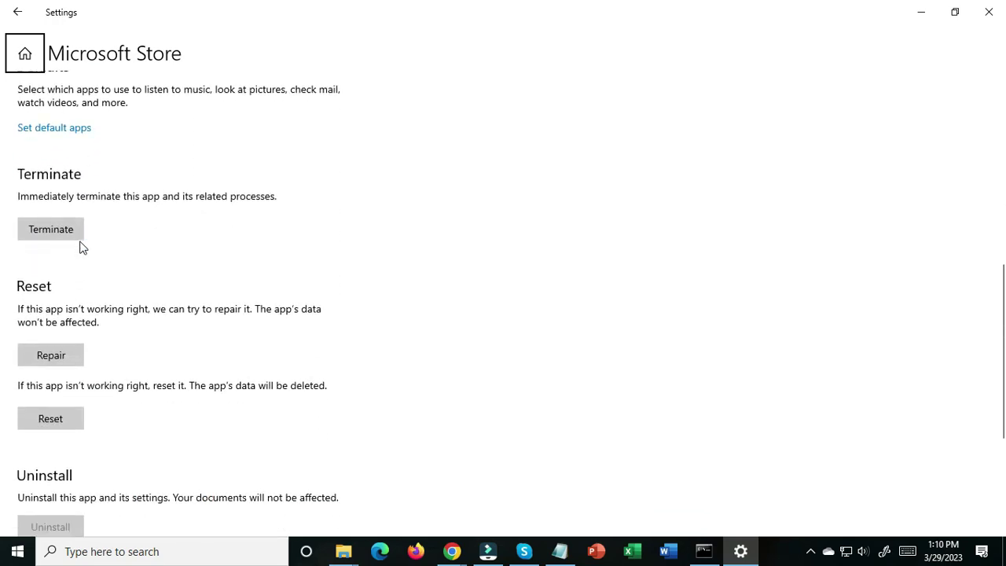
{"action": "scroll", "coordinate": [82, 249], "scroll_direction": "down", "scroll_amount": 3}
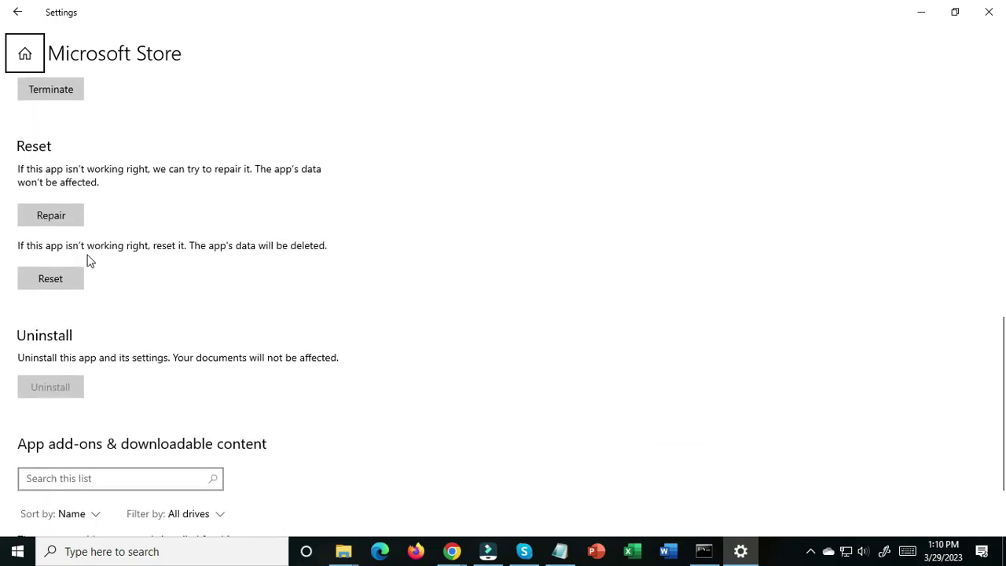
{"action": "left_click", "coordinate": [48, 280]}
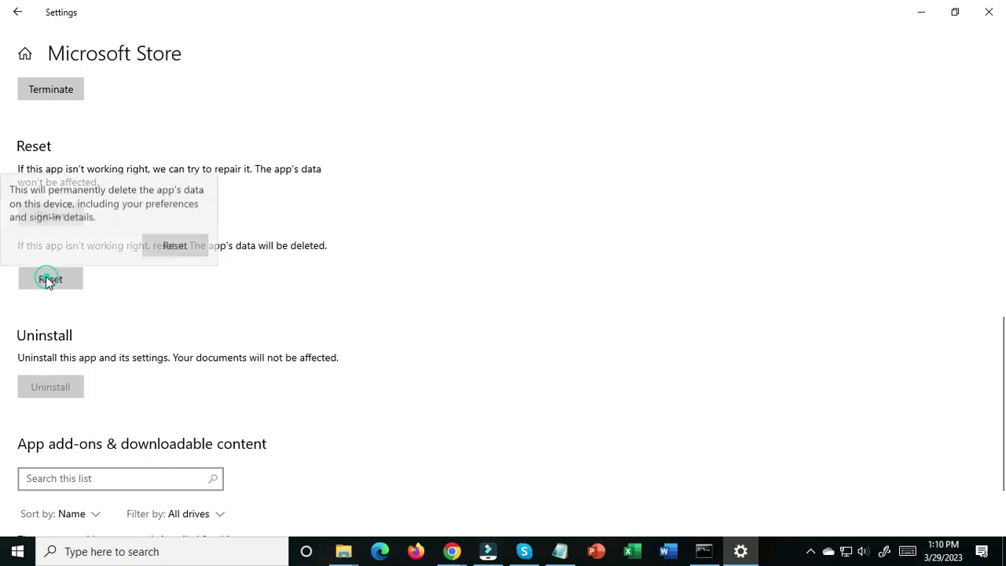
{"action": "left_click", "coordinate": [160, 244]}
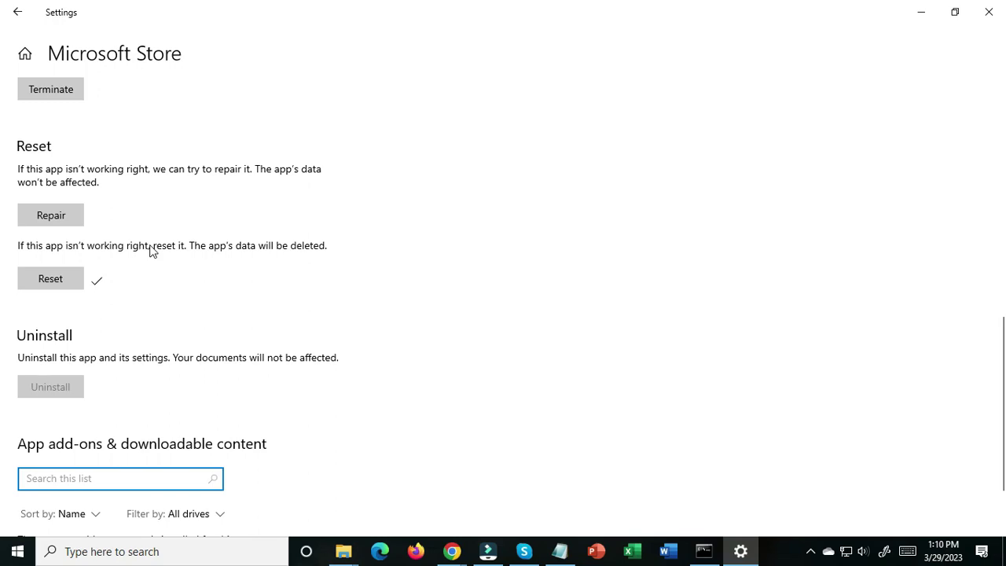
{"action": "left_click", "coordinate": [1003, 15]}
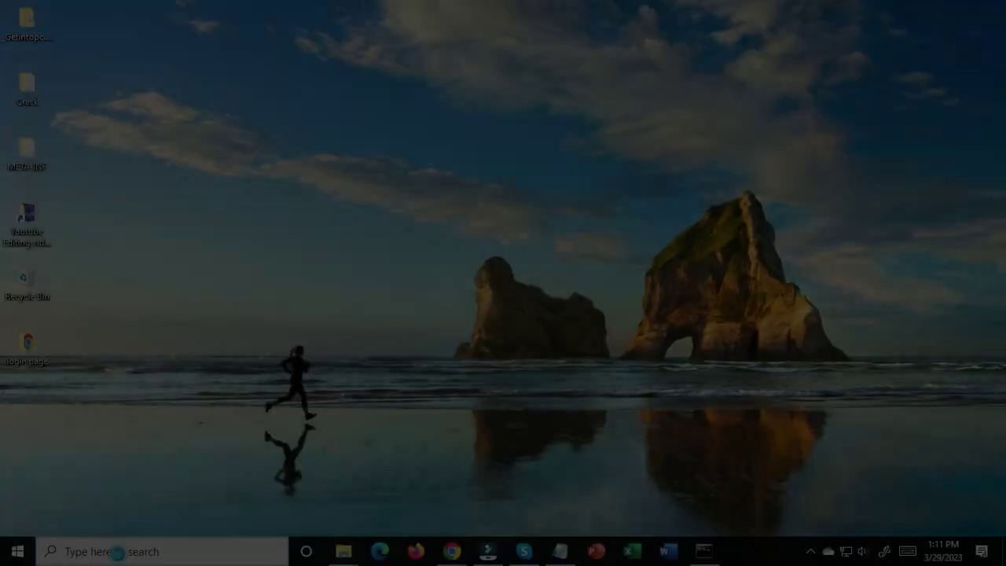
- Search Windows for "powershell" and run Windows PowerShell as administrator, bringing its console to the front
{"action": "left_click", "coordinate": [117, 551]}
{"action": "type", "text": "po"}
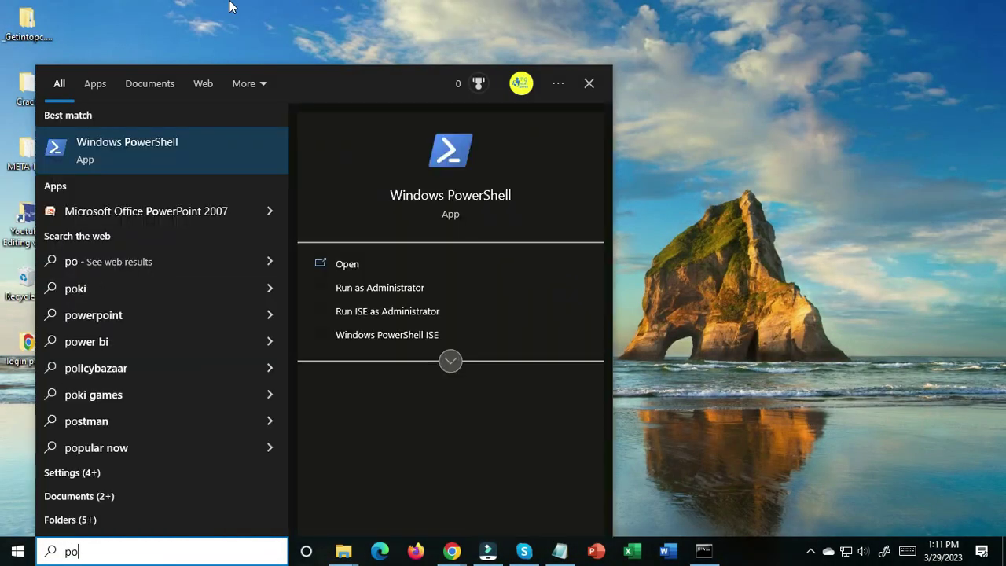
{"action": "type", "text": "wers"}
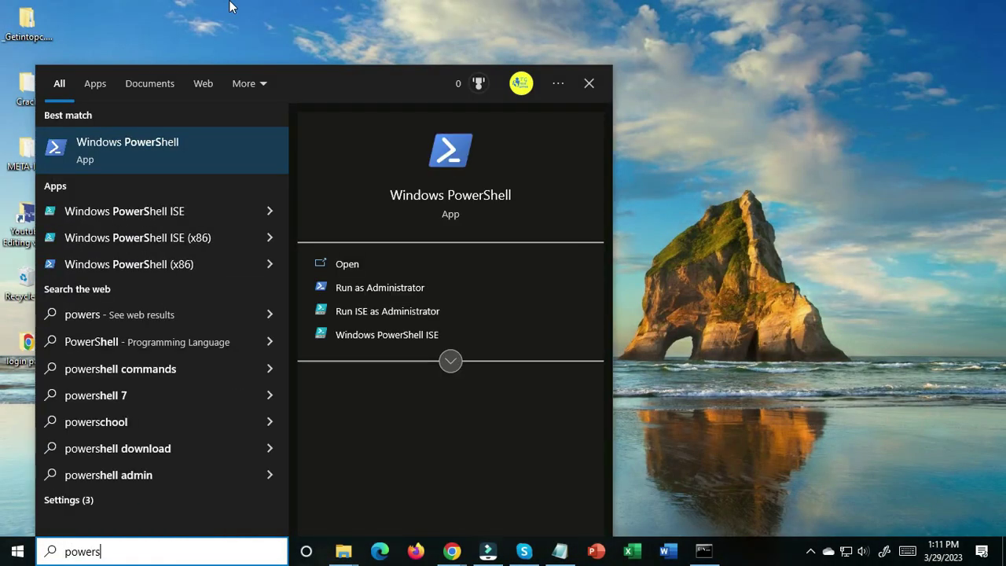
{"action": "type", "text": "hell"}
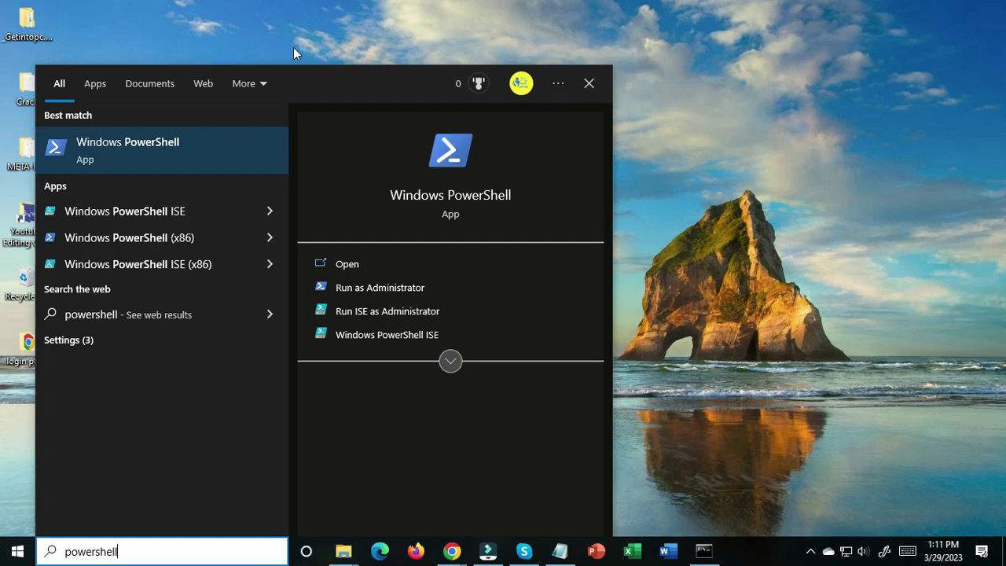
{"action": "right_click", "coordinate": [182, 156]}
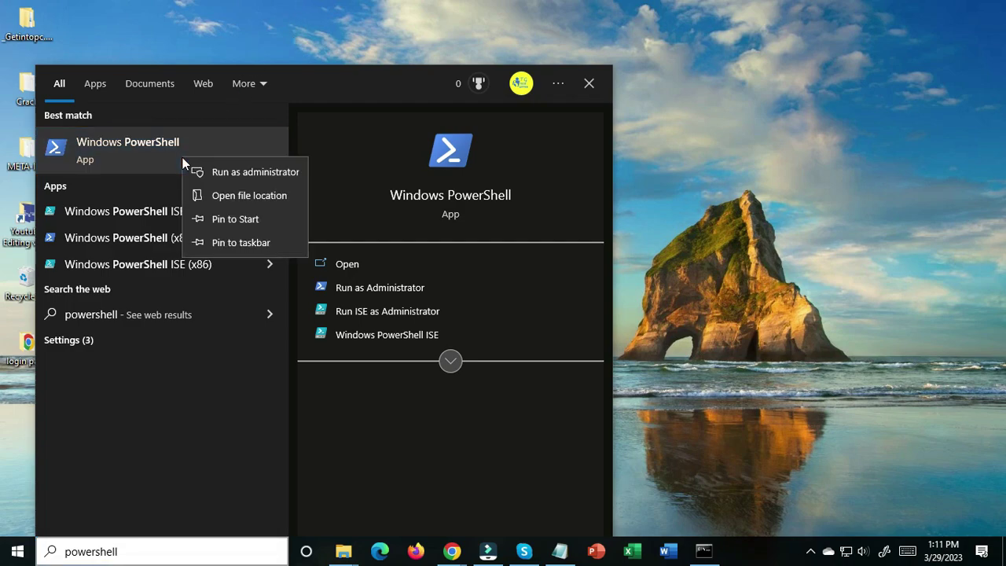
{"action": "left_click", "coordinate": [230, 173]}
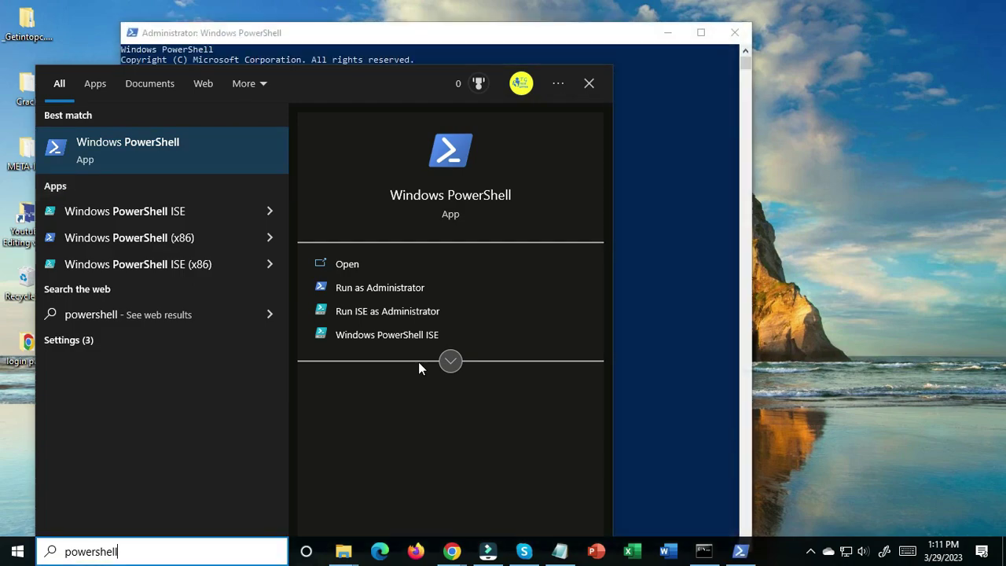
{"action": "left_click", "coordinate": [637, 262]}
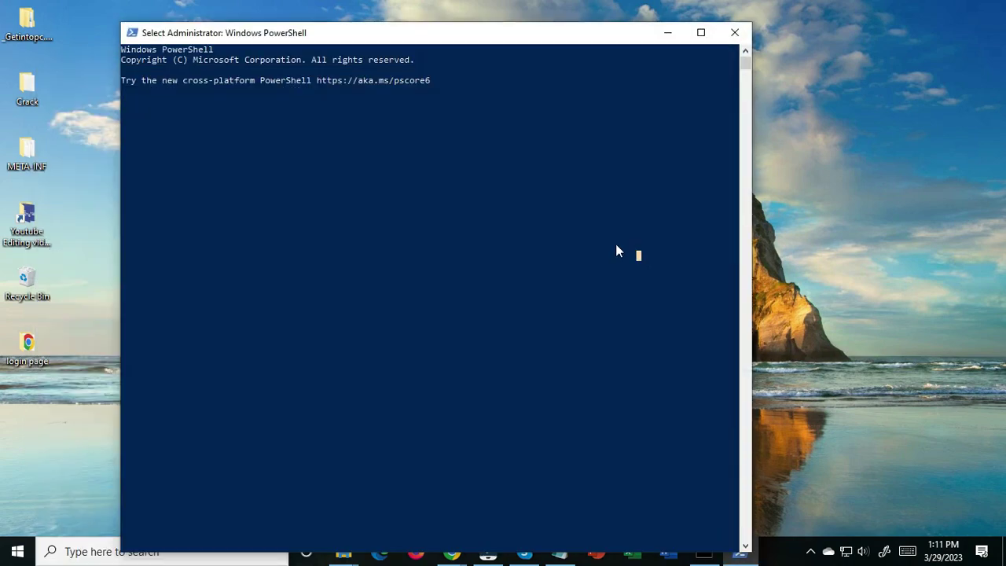
{"action": "left_click", "coordinate": [519, 184]}
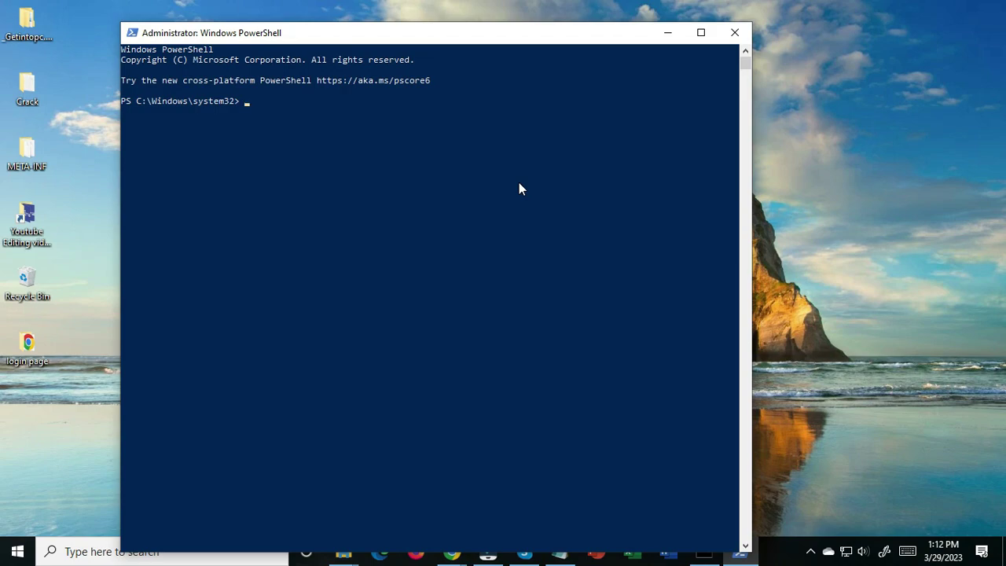
- Try to re-register all app packages with Get -AppxPackage -AllUsers| Foreach {Add-AppxPackage -DisableDevelopmentMode -Register $($_.InstallLocation) \AppXManifest .xml}, and close PowerShell
{"action": "type", "text": "Get -AppxPackage -"}
{"action": "type", "text": "All"}
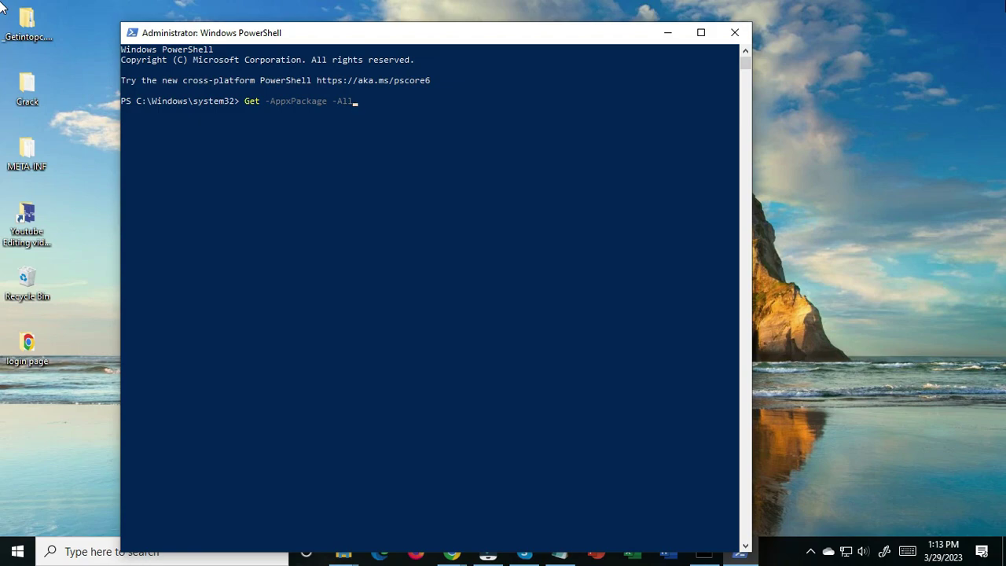
{"action": "type", "text": "Users| Foreach {Add-Appx"}
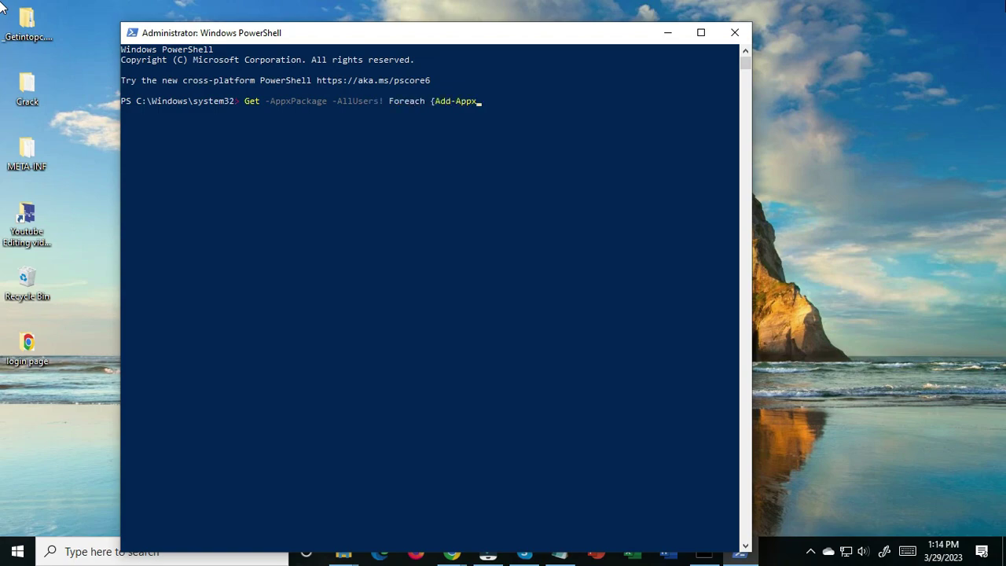
{"action": "type", "text": "Package -DisableDevelopmentMode -R"}
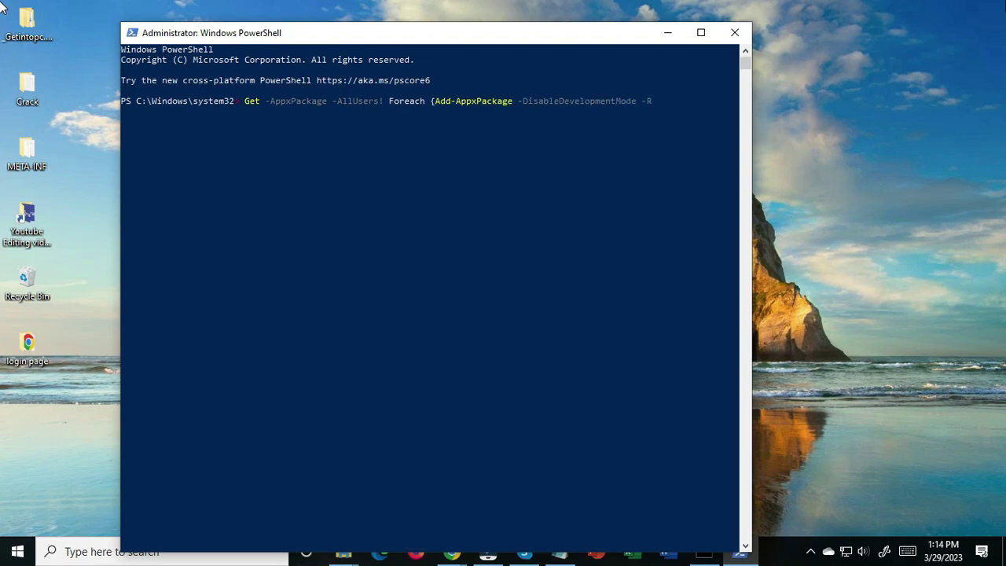
{"action": "type", "text": "egister $($_.InstallLocatio"}
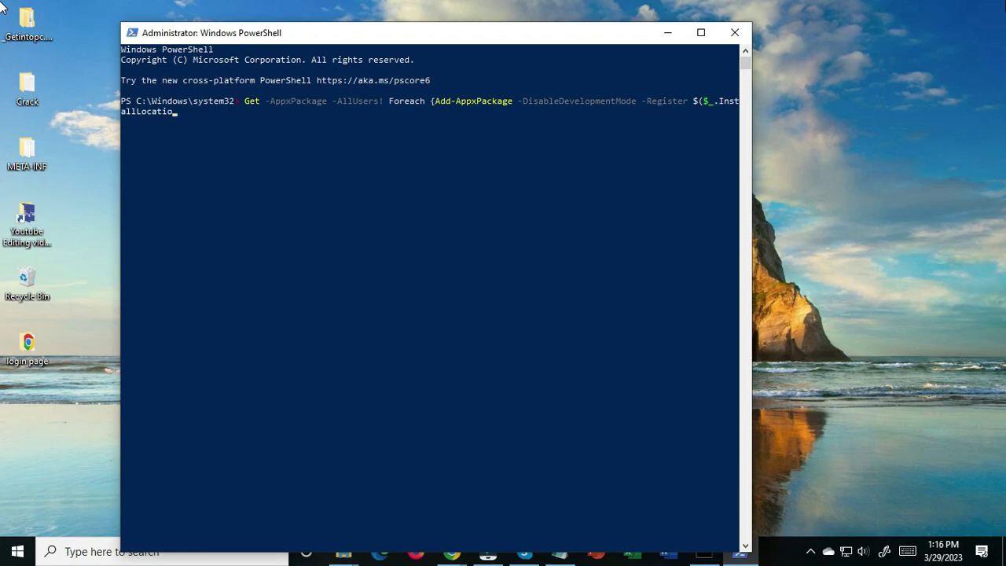
{"action": "type", "text": "n) \\AppXManifest .xml}"}
{"action": "key", "text": "Return"}
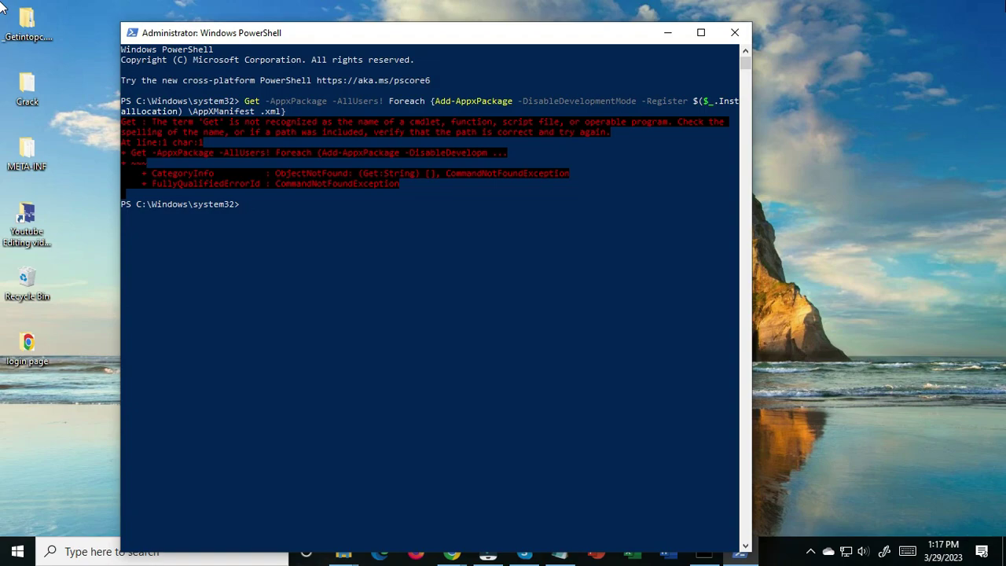
{"action": "left_click", "coordinate": [735, 32]}
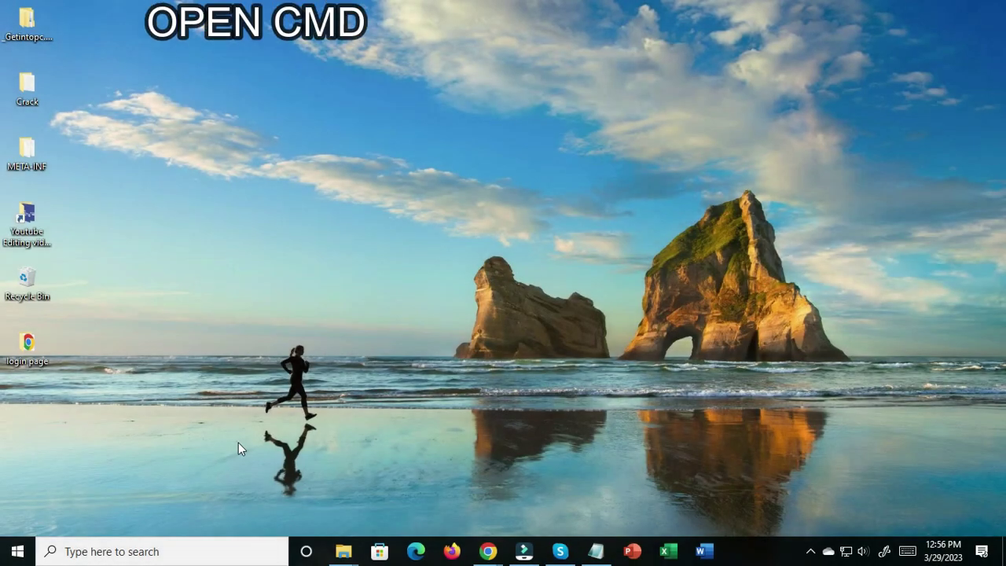
- Search Windows for "CMD", run Command Prompt as administrator, and scan the system files with sfc /scannow
{"action": "left_click", "coordinate": [173, 552]}
{"action": "type", "text": "CMD"}
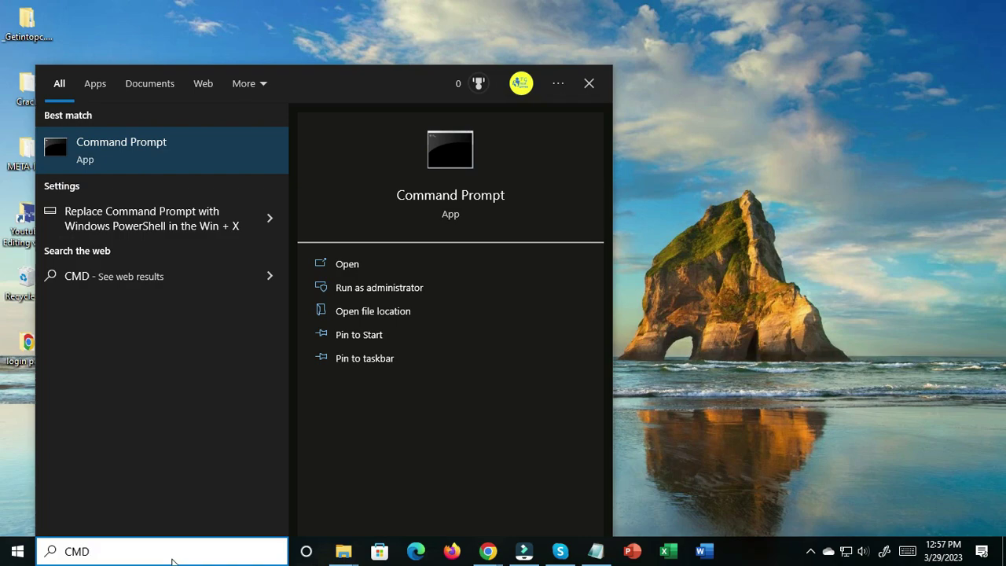
{"action": "right_click", "coordinate": [137, 152]}
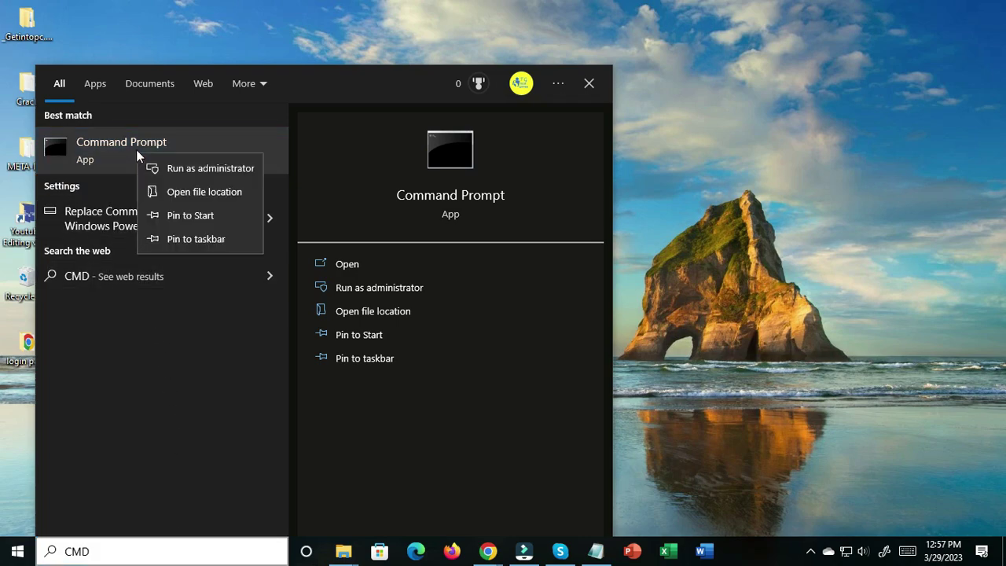
{"action": "left_click", "coordinate": [170, 172]}
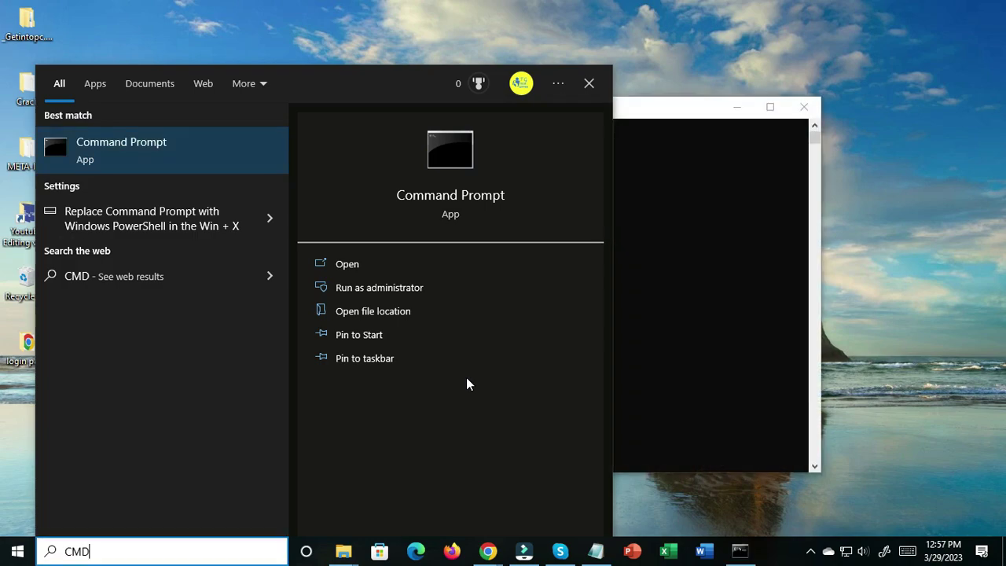
{"action": "left_click", "coordinate": [710, 316]}
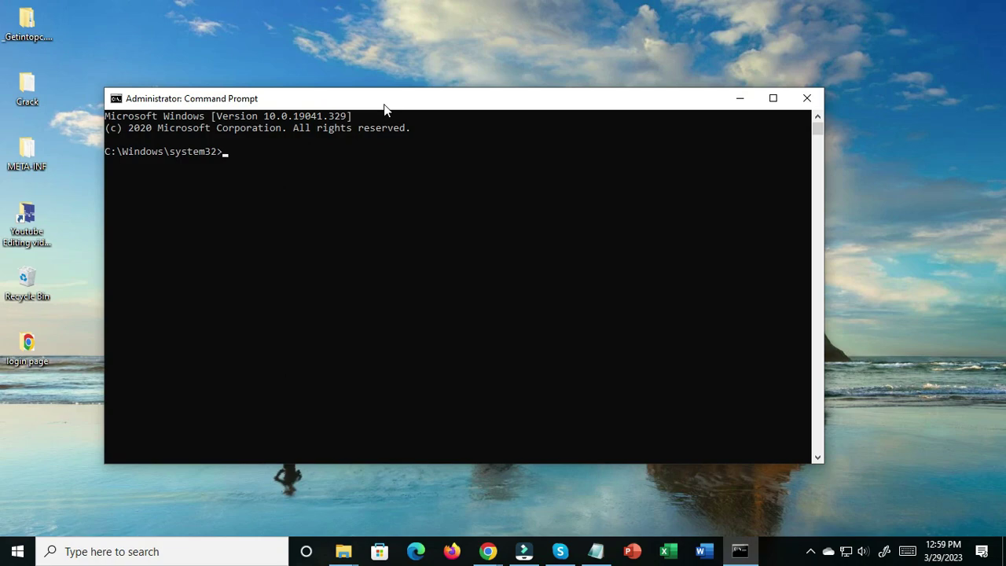
{"action": "type", "text": "sfc /scannow"}
{"action": "key", "text": "Return"}
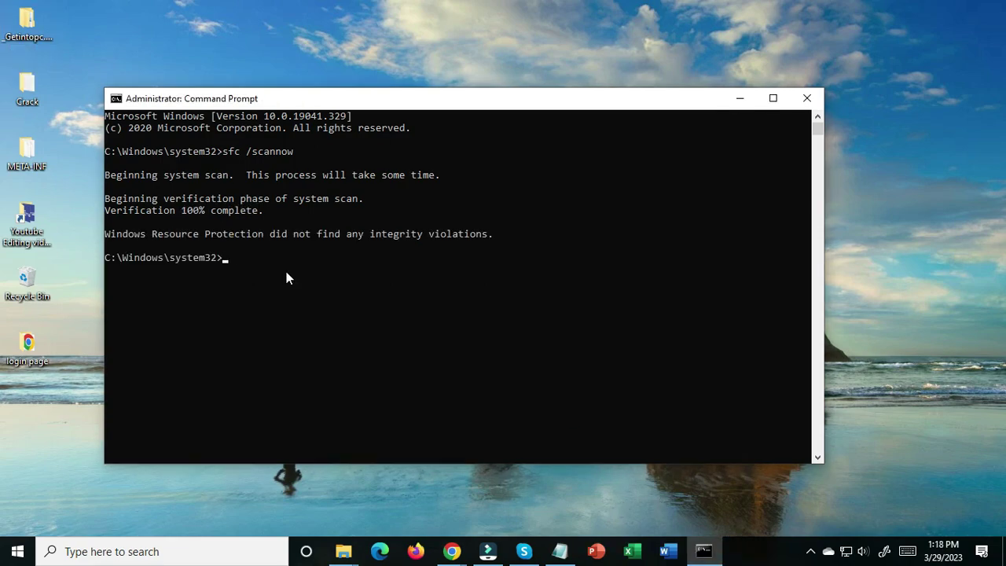
- Check the Windows image with DISM /Online /Cleanup-Image /CheckHealth and scan it with DISM /Online /Cleanup-Image /ScanHealth
{"action": "type", "text": "DISM /Online /Cleanup-Imag"}
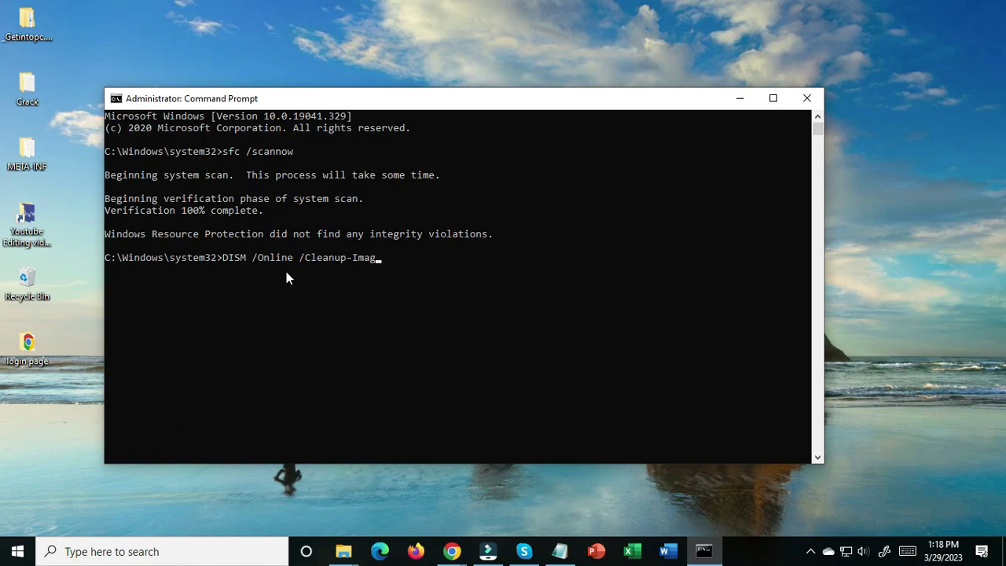
{"action": "type", "text": "e /CheckHealth"}
{"action": "key", "text": "Return"}
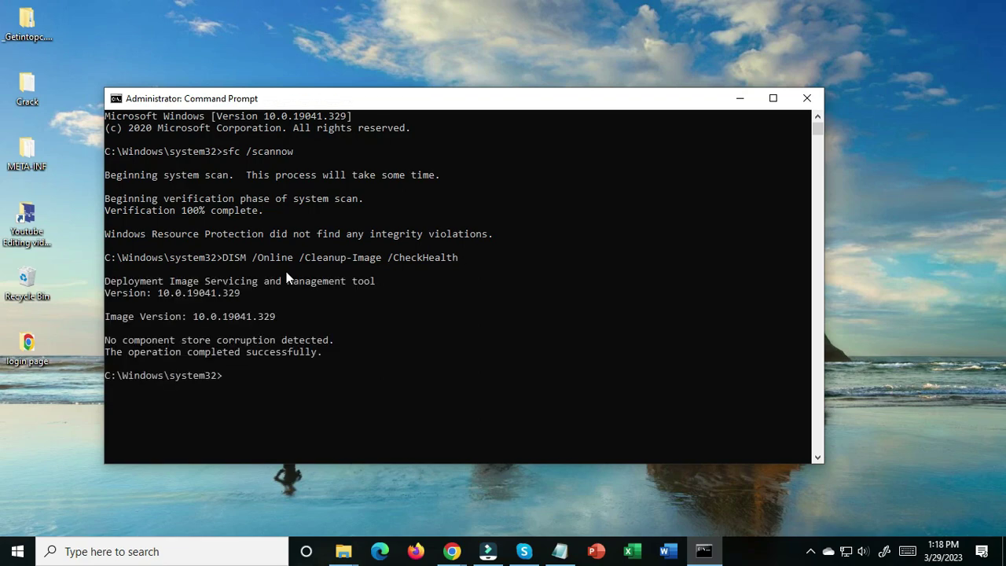
{"action": "type", "text": "DISM /Online /Cleanup-"}
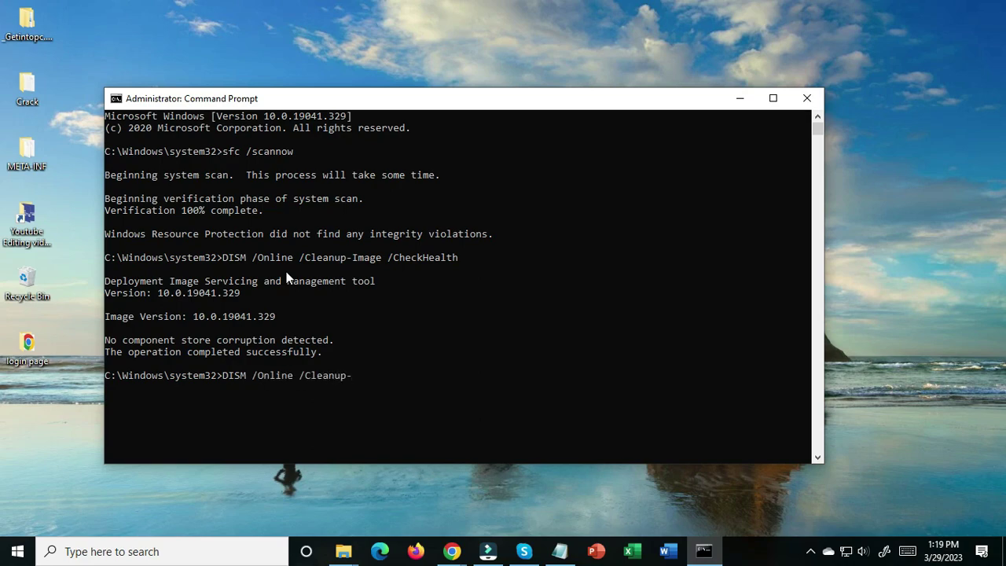
{"action": "type", "text": "Image /ScanHealth"}
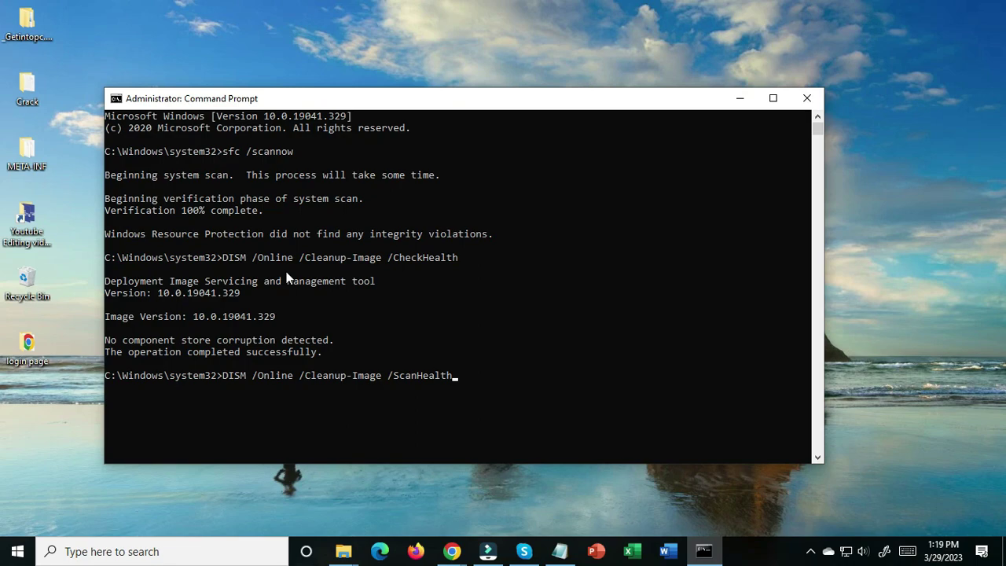
{"action": "key", "text": "Return"}
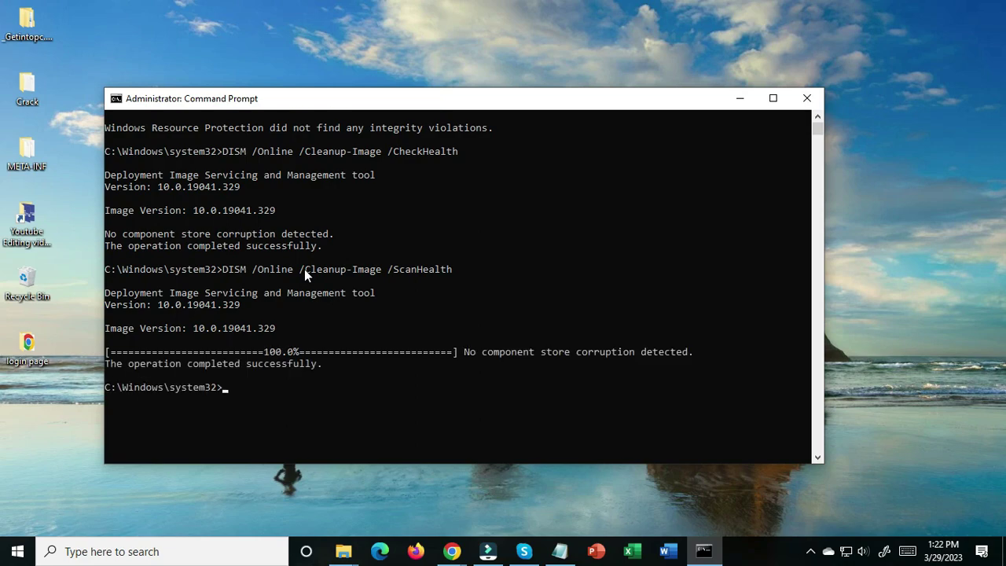
- Enter the beginning of another DISM command with the /Online option at the command prompt
{"action": "type", "text": "DISM  /Online"}
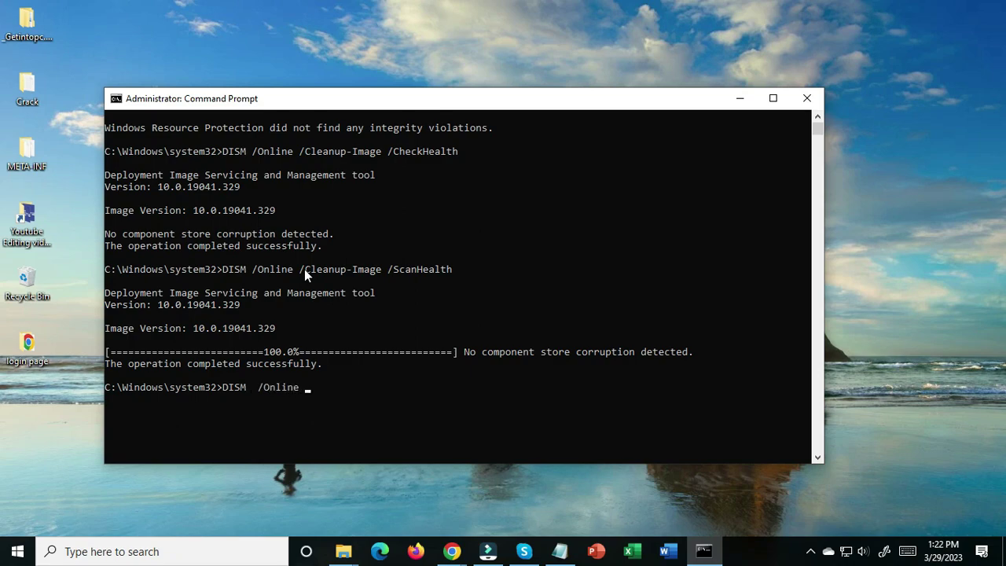